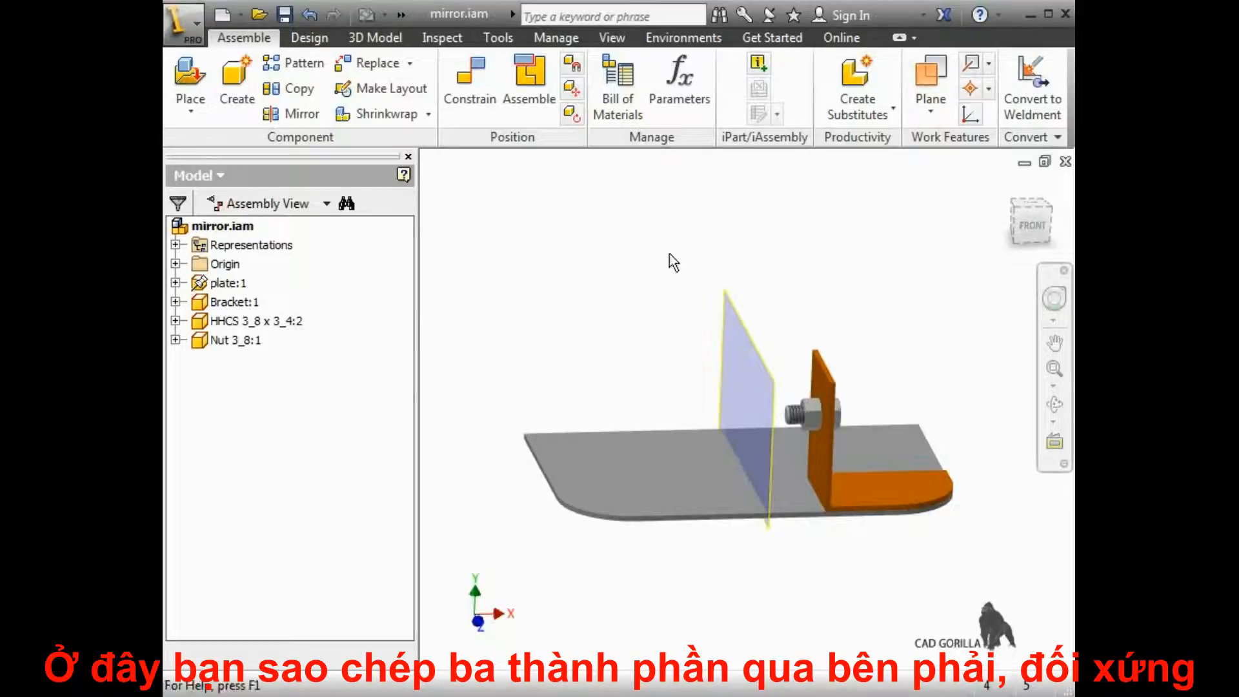
# Set up a component mirror of Bracket:1, HHCS 3_8 x 3_4:2 and Nut 3_8:1 about the yellow work plane, leaving out the plate.
pyautogui.click(1007, 186)
pyautogui.press('F2')
pyautogui.moveTo(978, 370); pyautogui.dragTo(887, 406)
pyautogui.press('Escape')
pyautogui.click(293, 114)
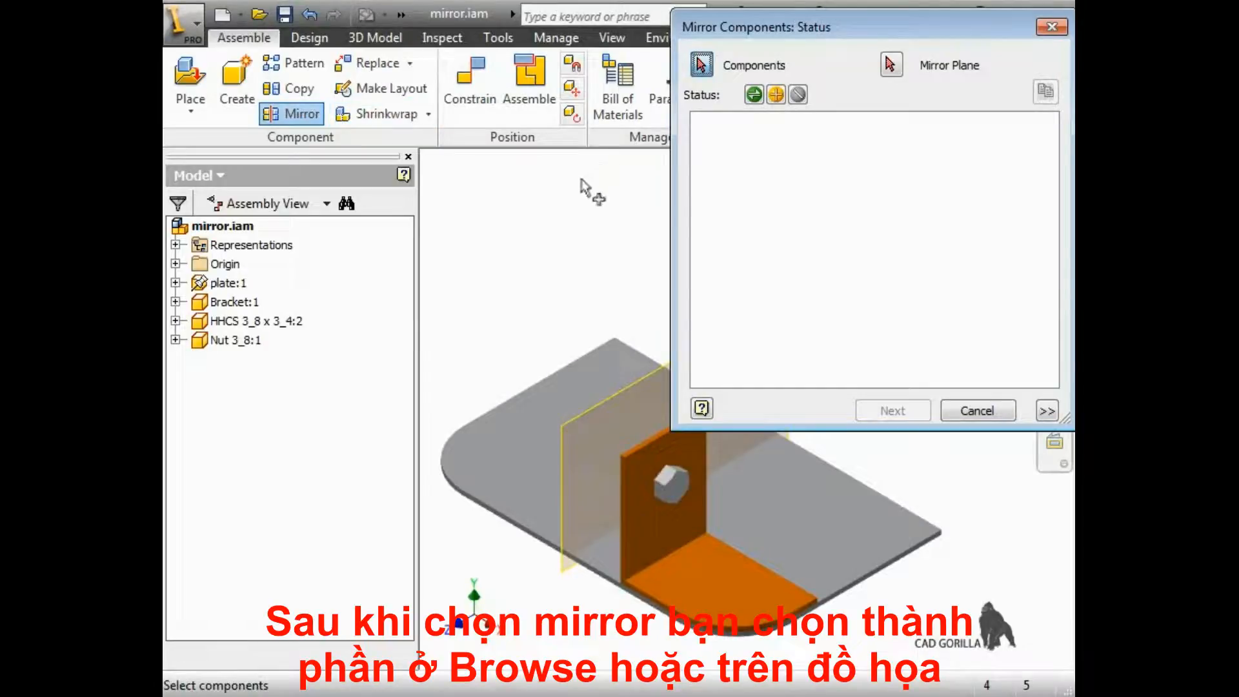
pyautogui.click(229, 282)
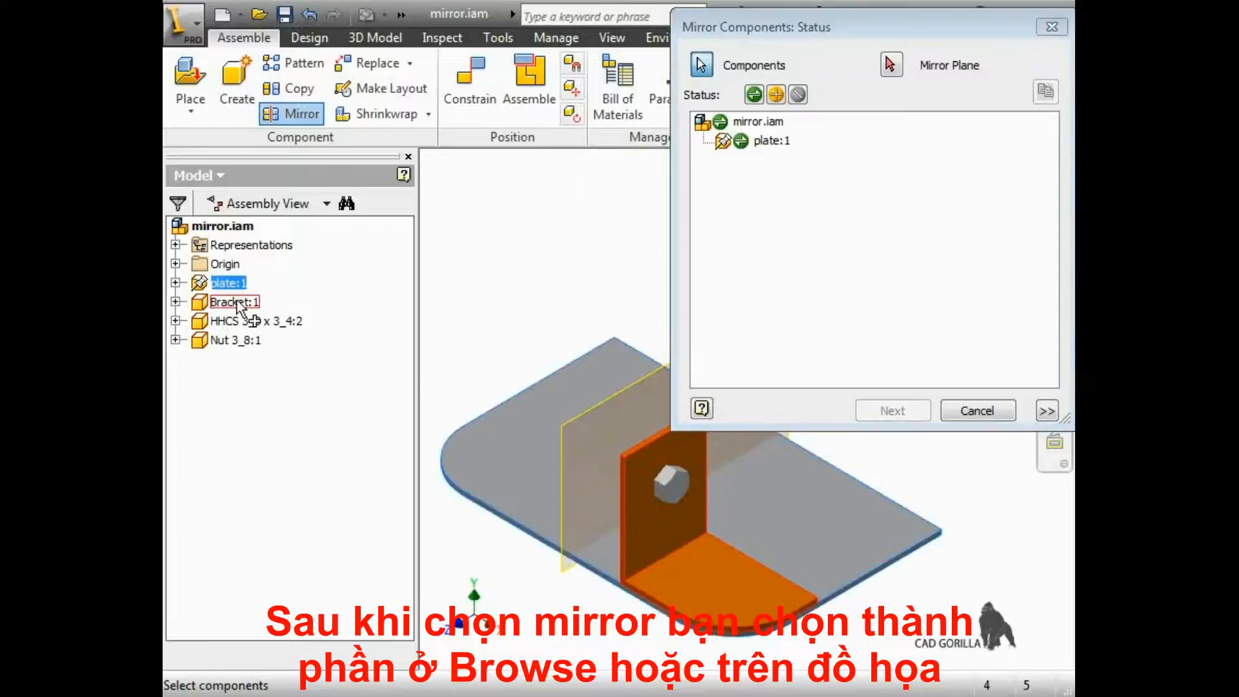
pyautogui.click(233, 302)
pyautogui.click(239, 321)
pyautogui.click(244, 340)
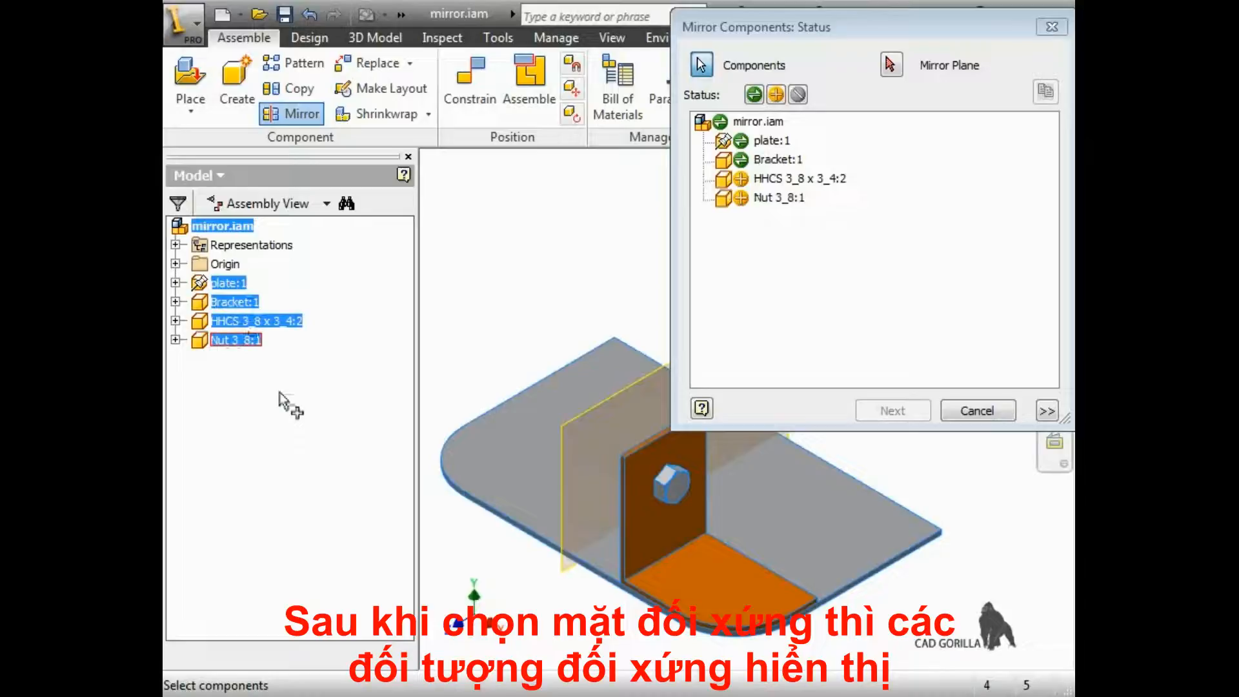
pyautogui.keyDown('ctrl'); pyautogui.click(202, 284); pyautogui.keyUp('ctrl')
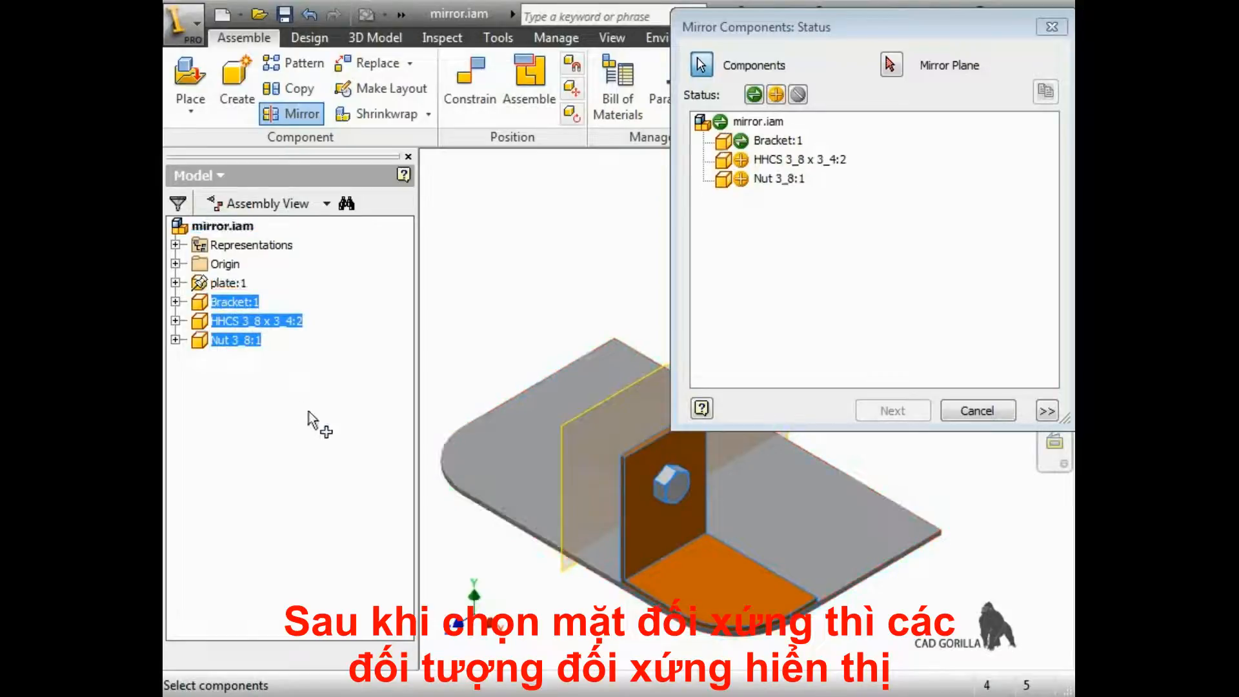
pyautogui.click(891, 64)
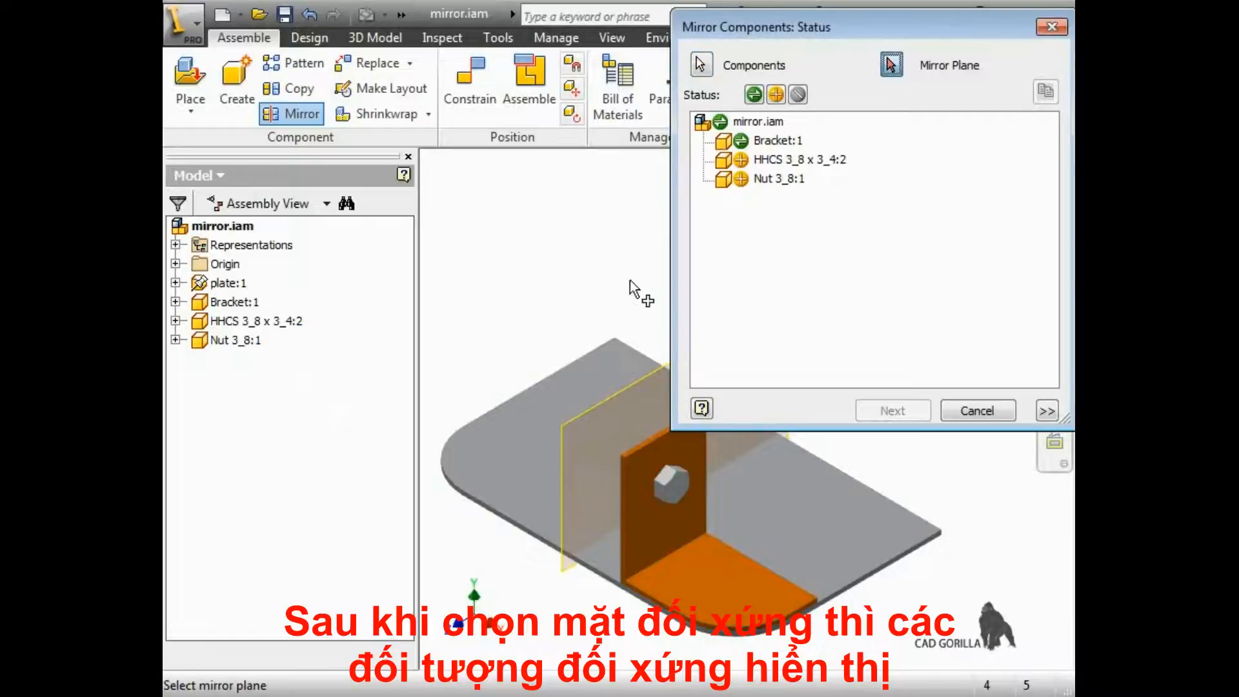
pyautogui.click(650, 377)
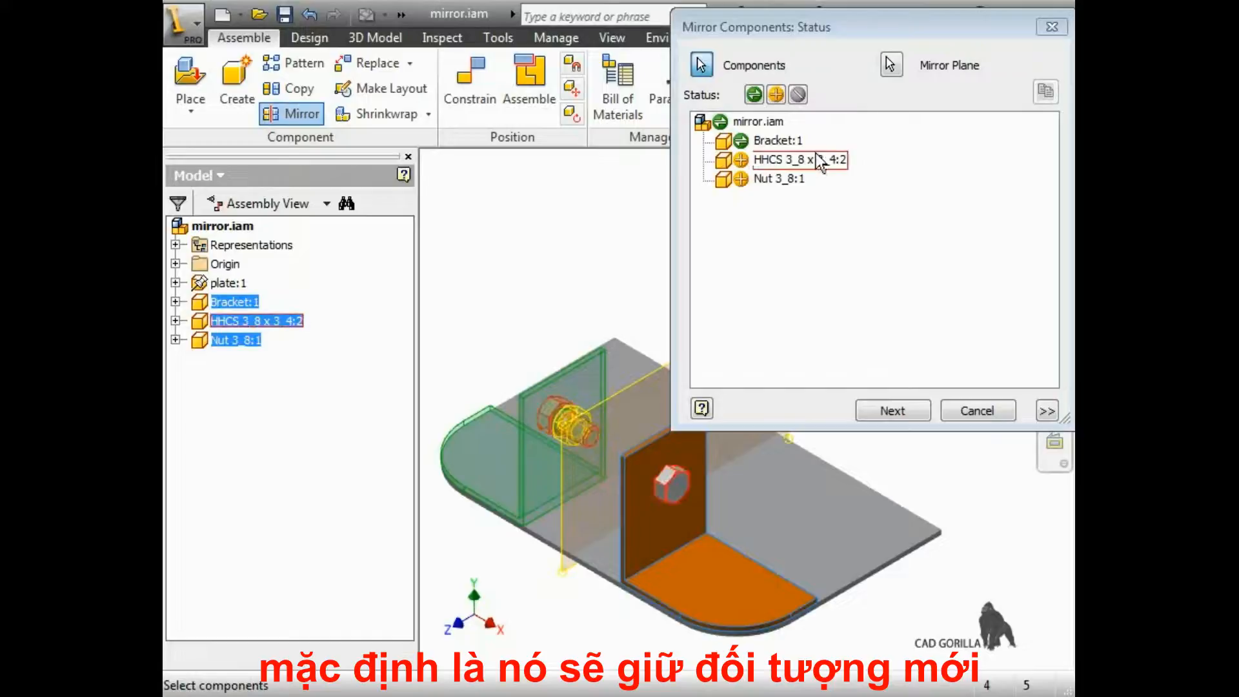
# Switch the status of Bracket:1 through reused, excluded and mirrored, ending on reused.
pyautogui.click(792, 147)
pyautogui.click(777, 96)
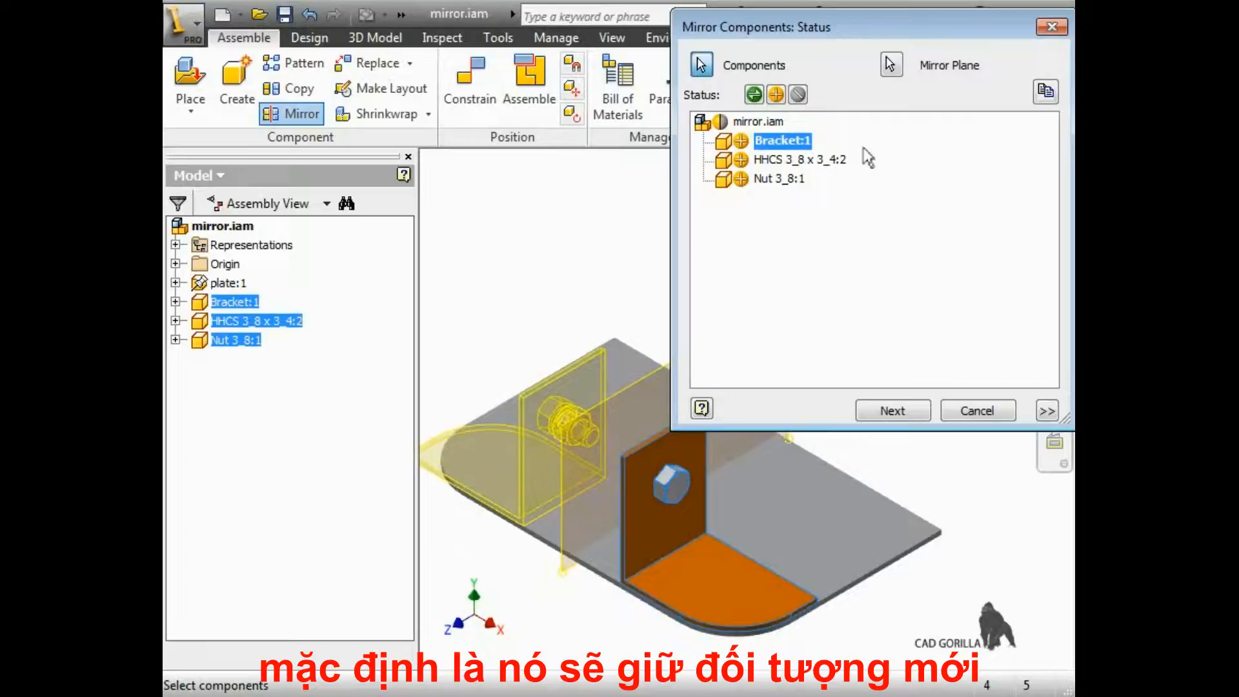
pyautogui.click(741, 141)
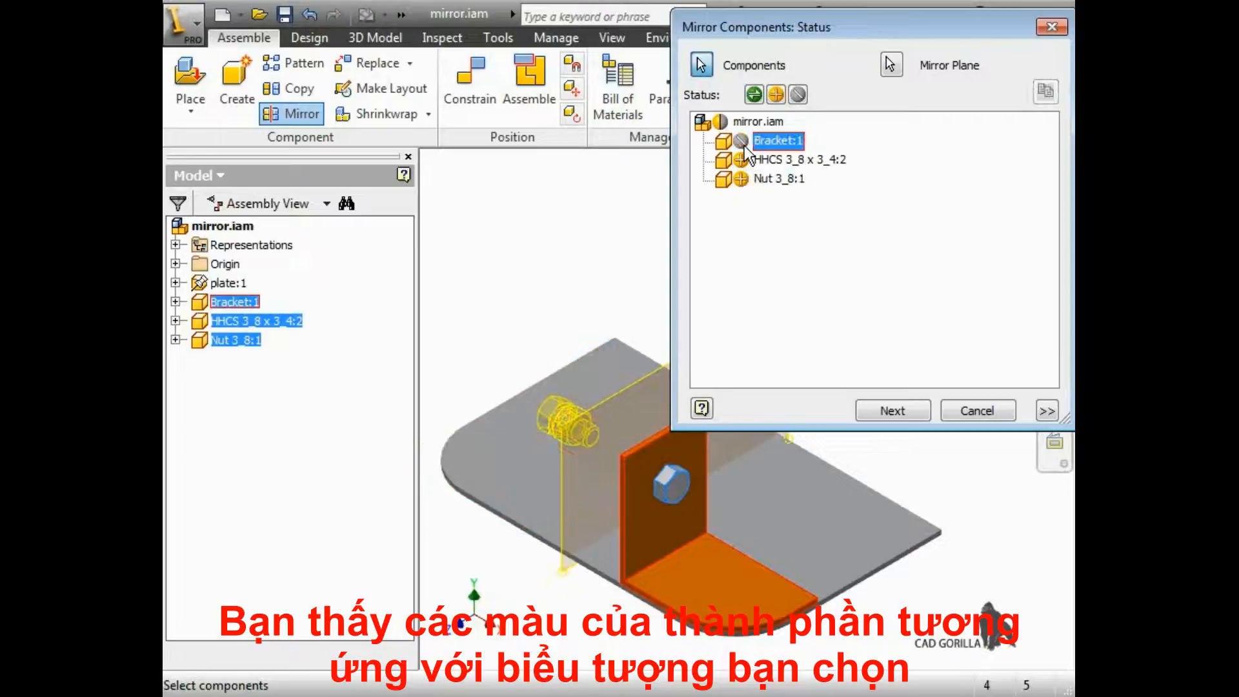
pyautogui.click(740, 140)
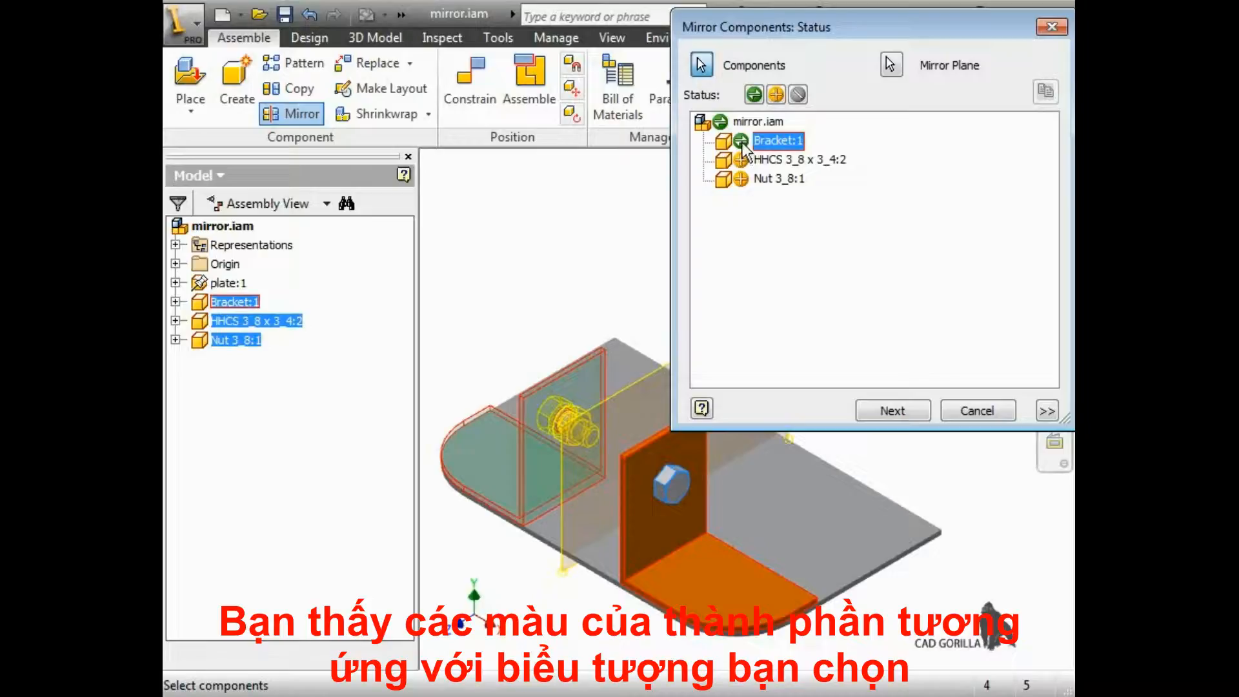
pyautogui.click(741, 141)
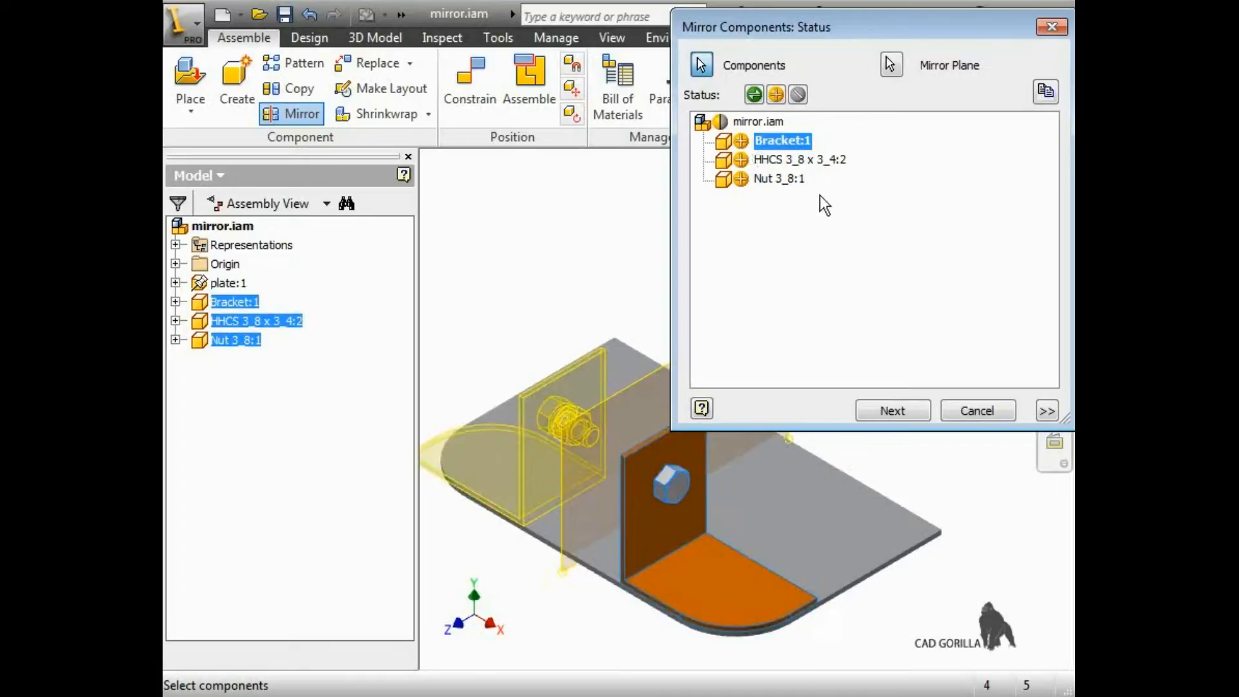
pyautogui.click(800, 240)
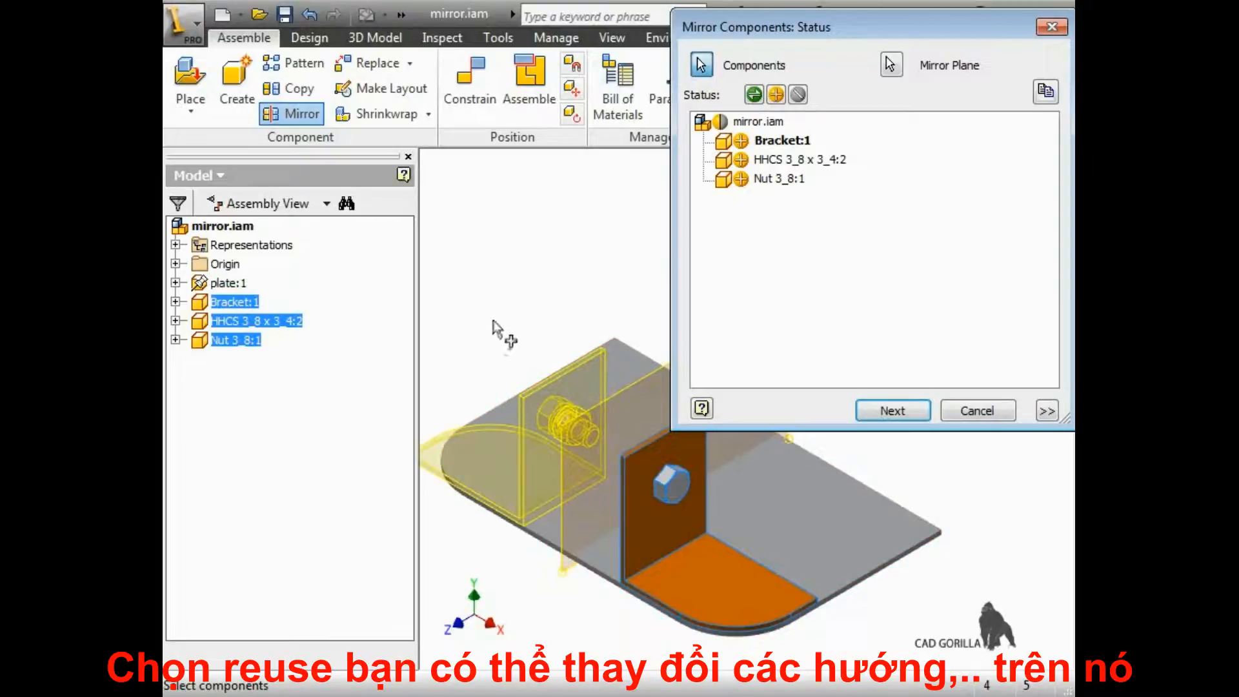
# Try the XY, YZ and XZ symmetric planes for the reused Bracket:1.
pyautogui.rightClick(740, 142)
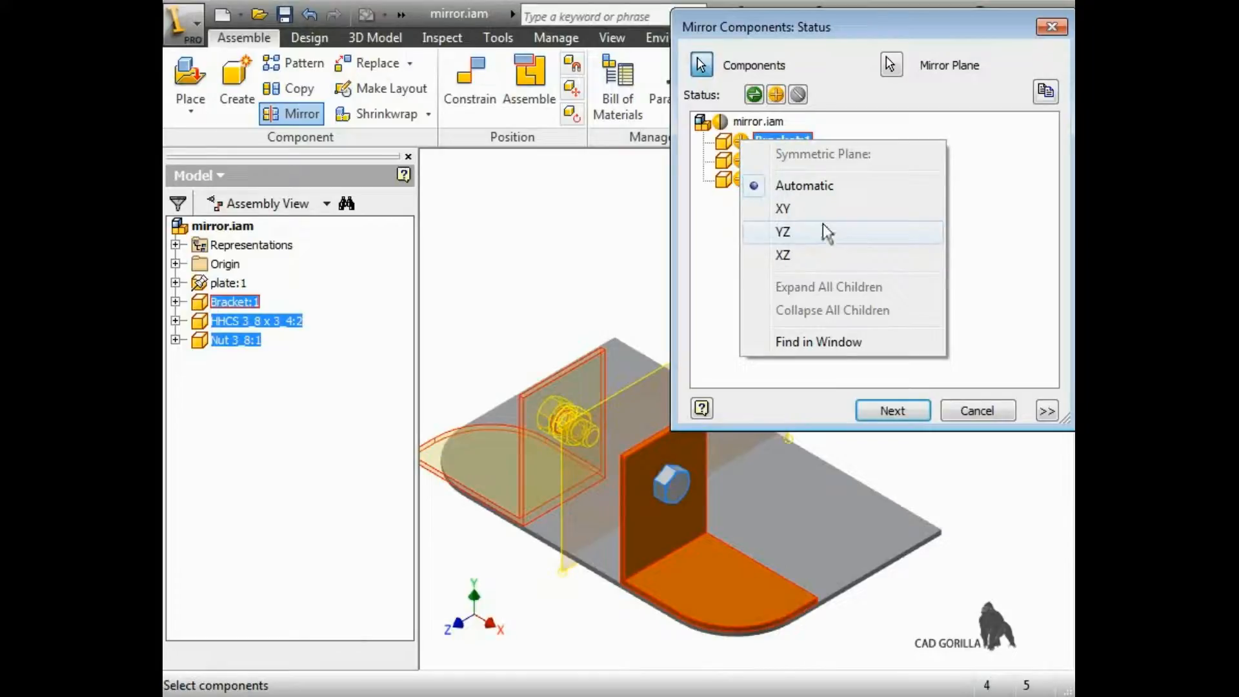
pyautogui.click(786, 208)
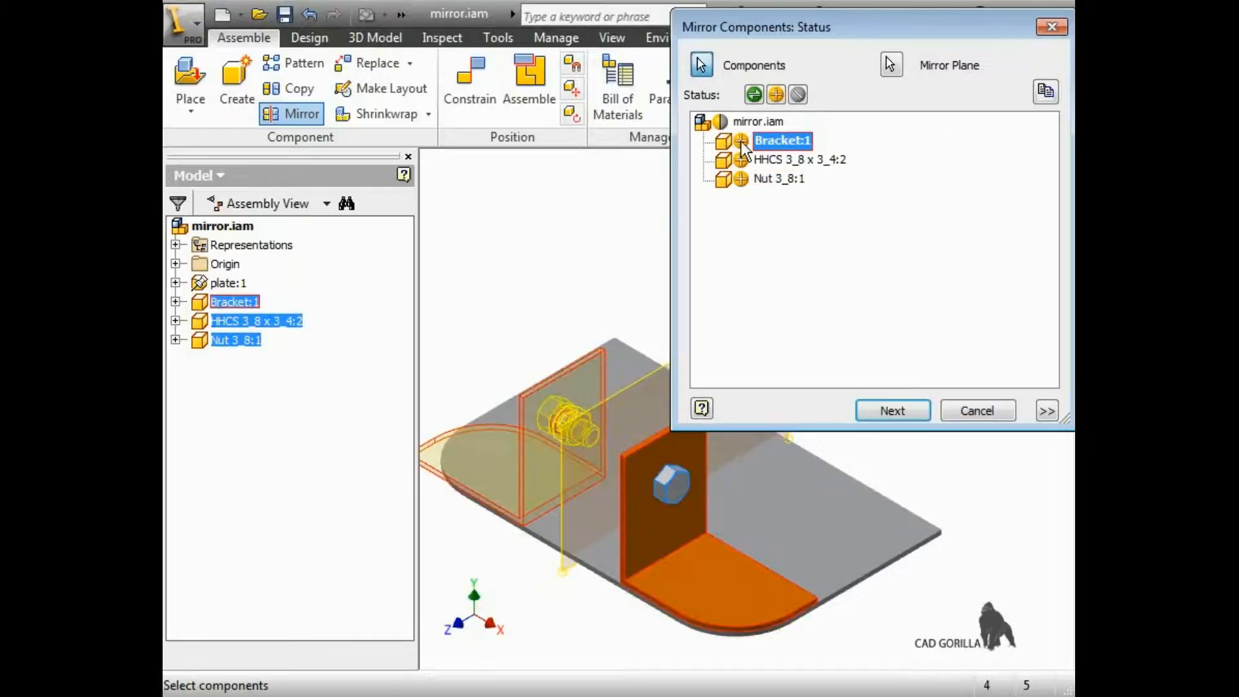
pyautogui.rightClick(743, 140)
pyautogui.click(790, 233)
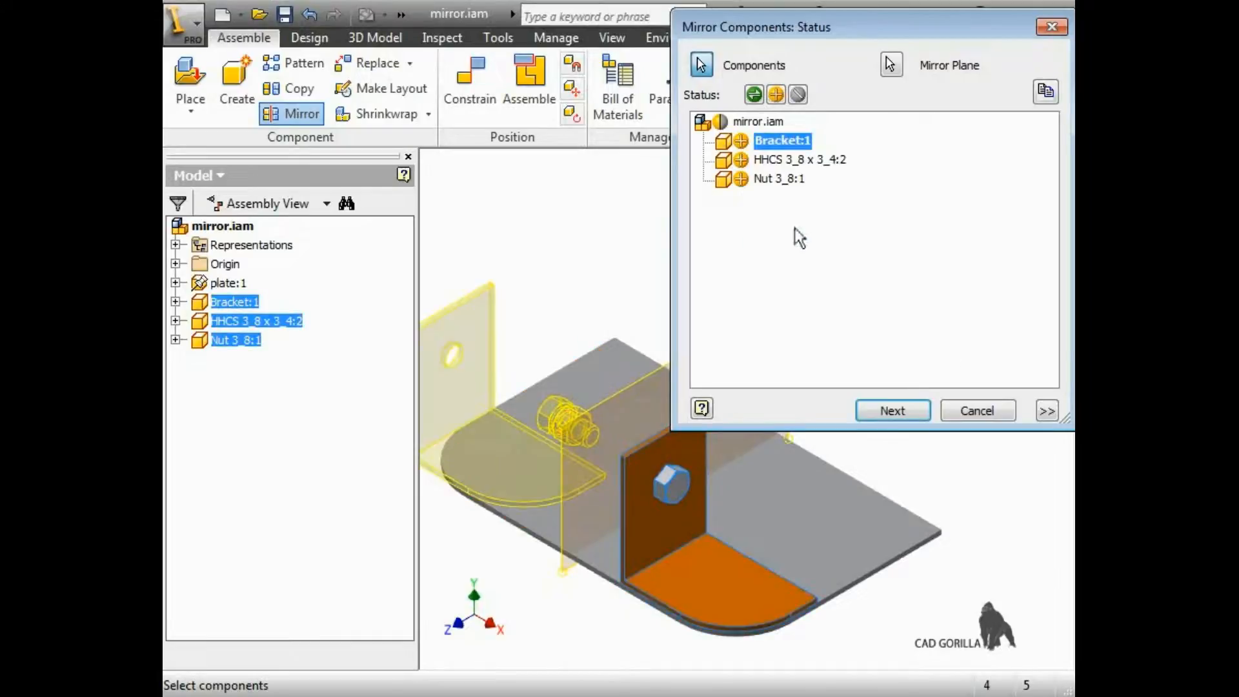
pyautogui.rightClick(744, 138)
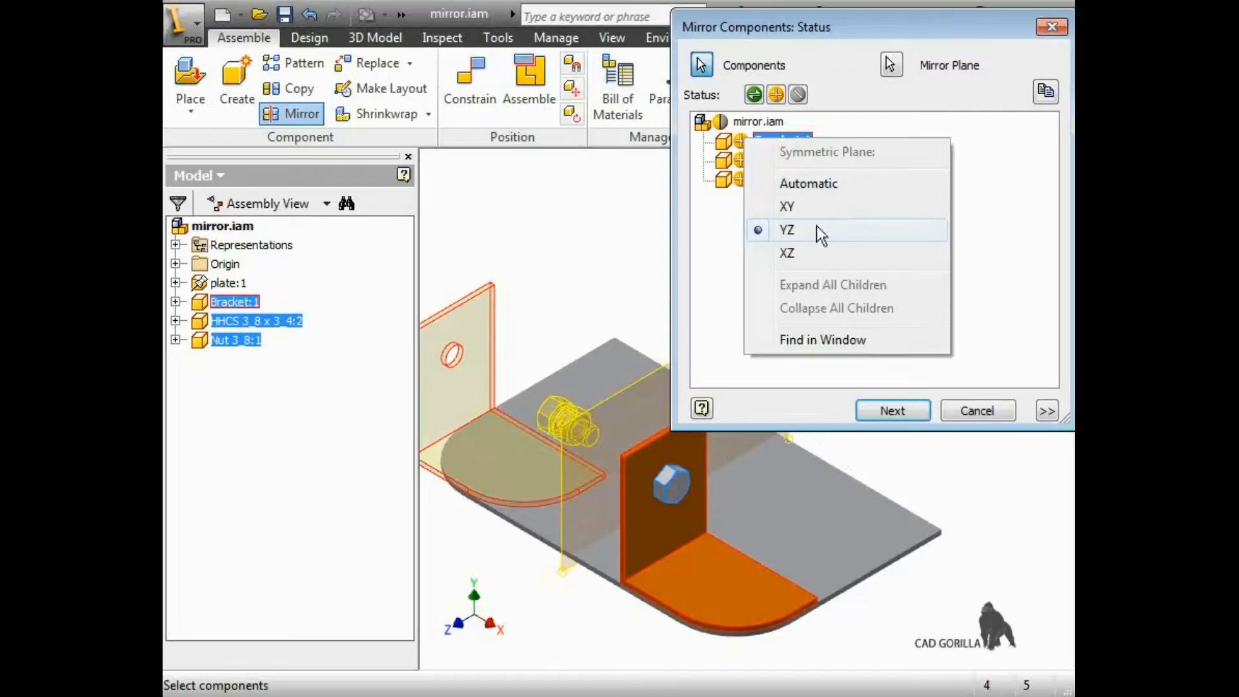
pyautogui.click(805, 253)
# Set the status of Bracket:1 back to mirrored and proceed to the mirror file names.
pyautogui.click(741, 140)
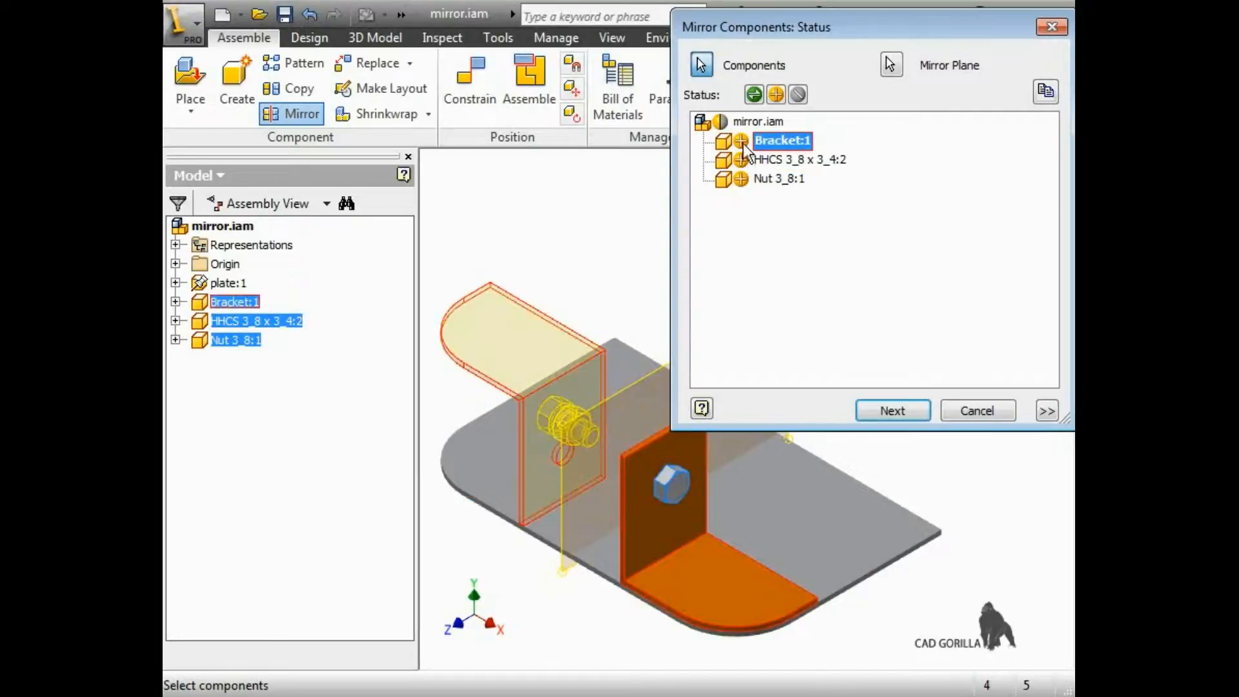
pyautogui.click(741, 141)
pyautogui.click(741, 141)
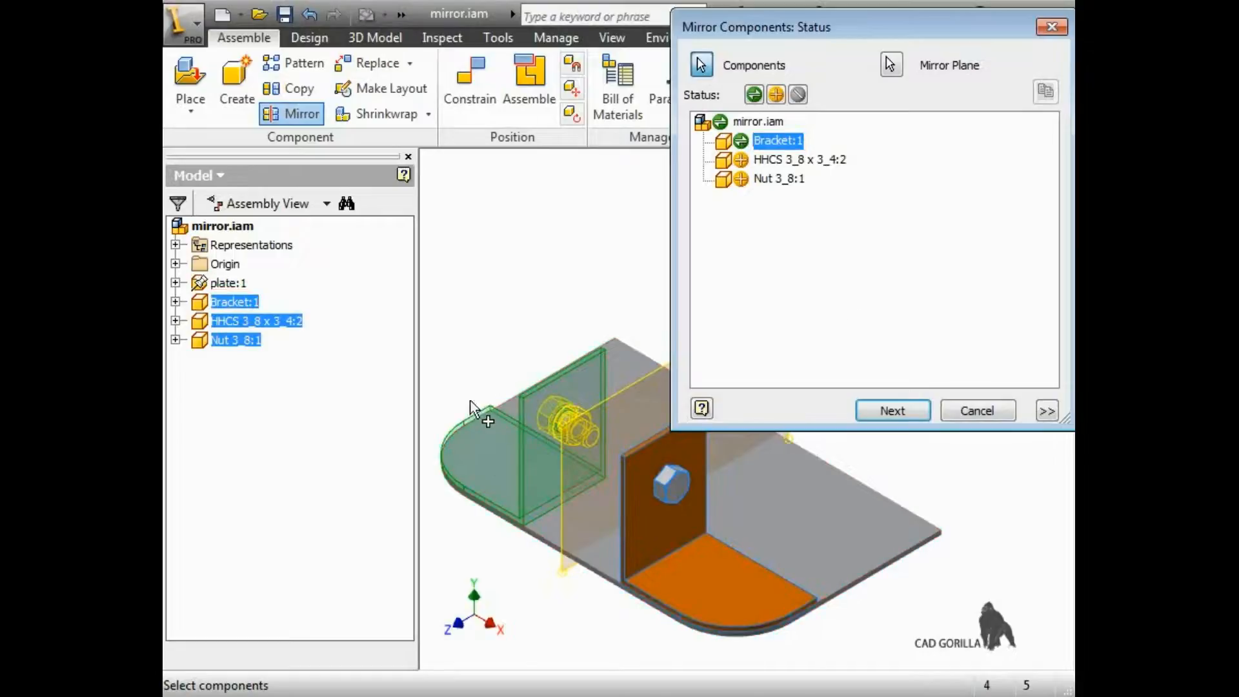
pyautogui.click(508, 303)
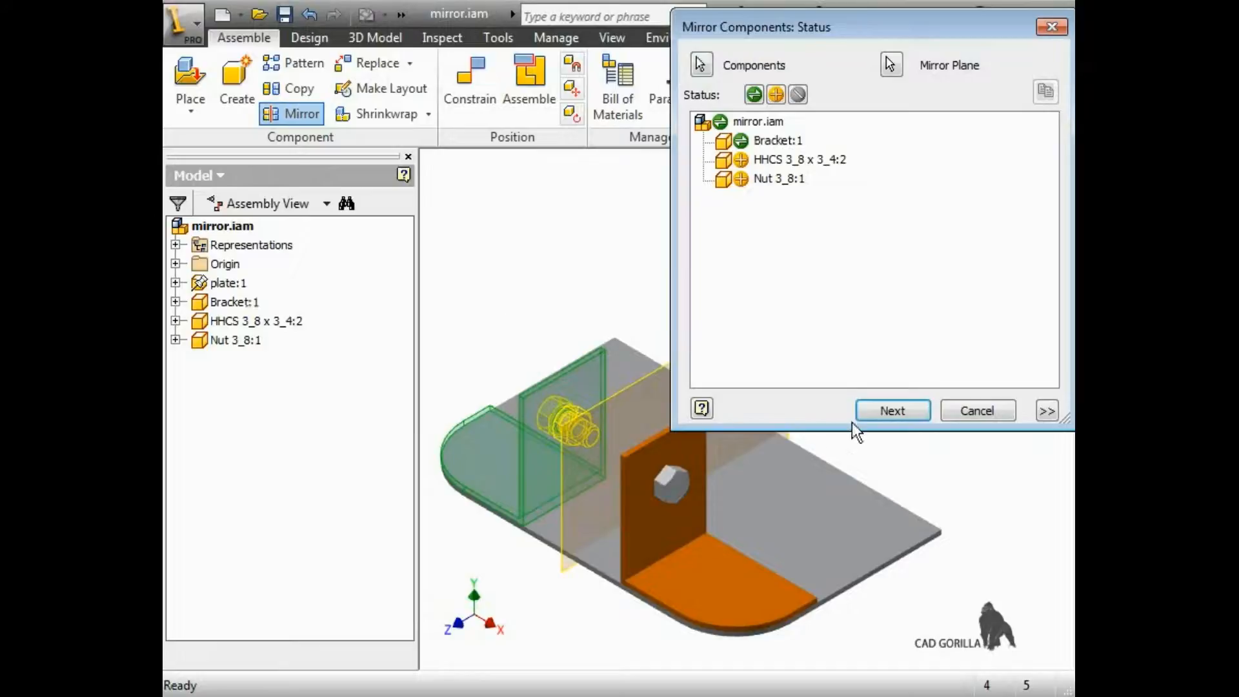
pyautogui.click(885, 416)
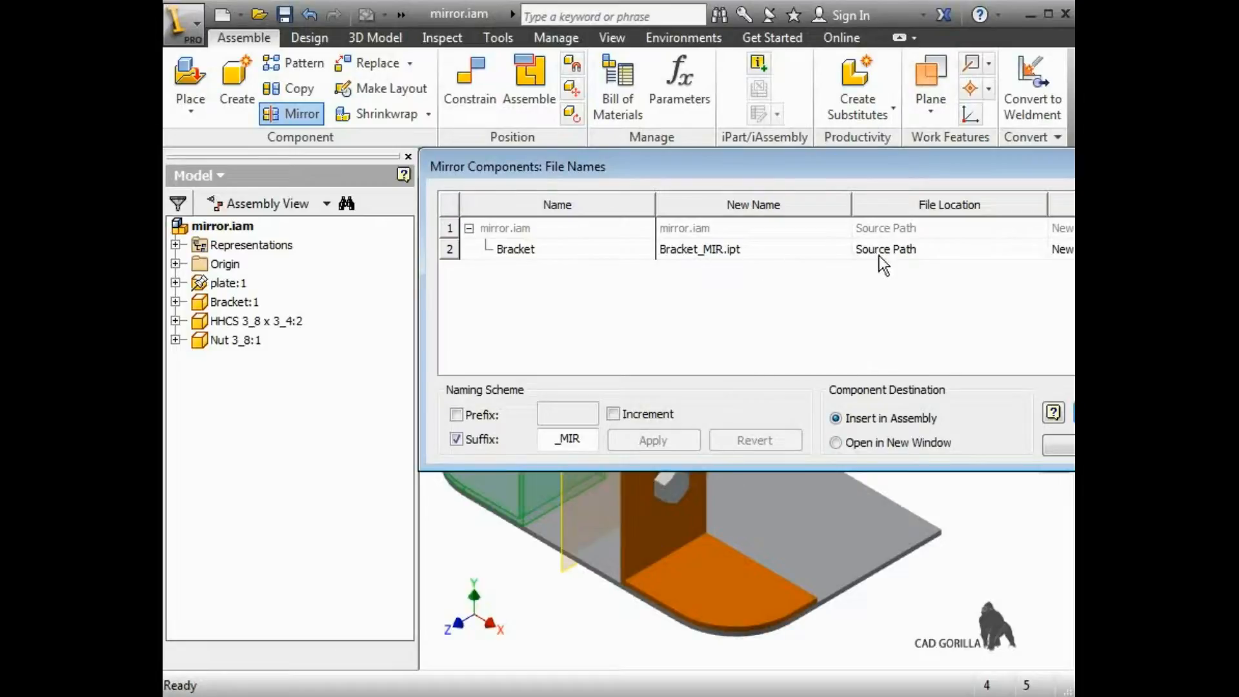
# Rename the mirrored bracket file Bracket.ipt and keep its file location set to Source Path.
pyautogui.click(750, 251)
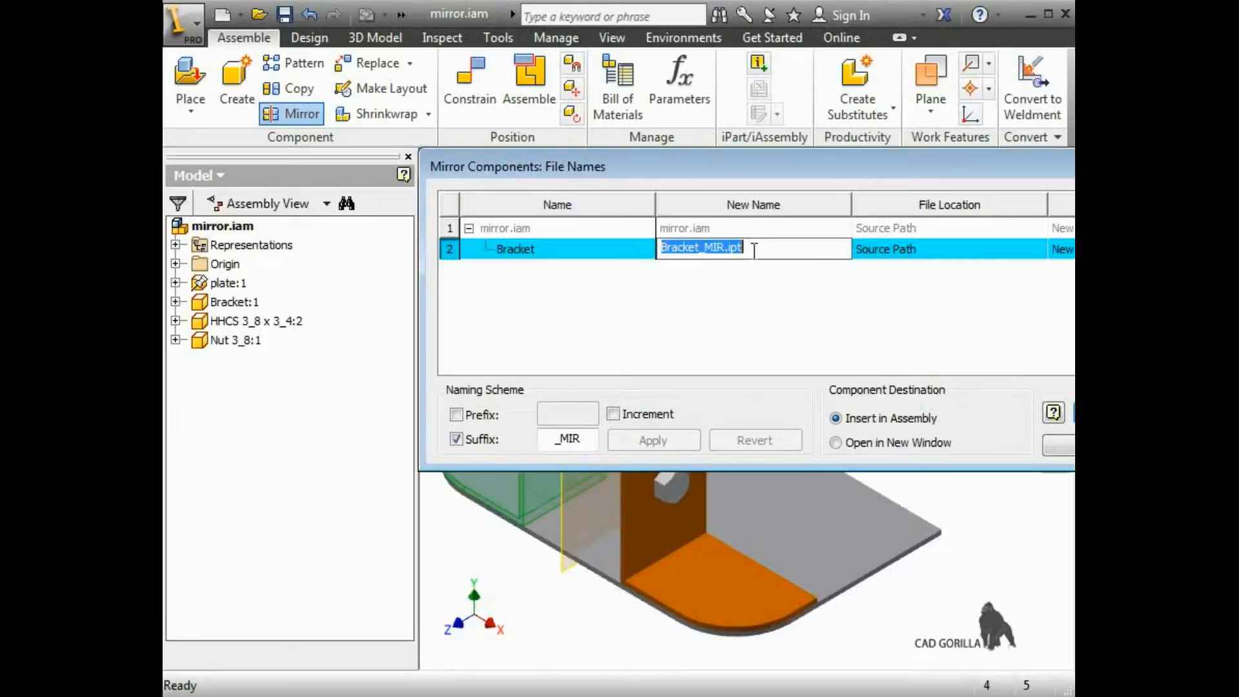
pyautogui.moveTo(743, 251); pyautogui.dragTo(702, 251)
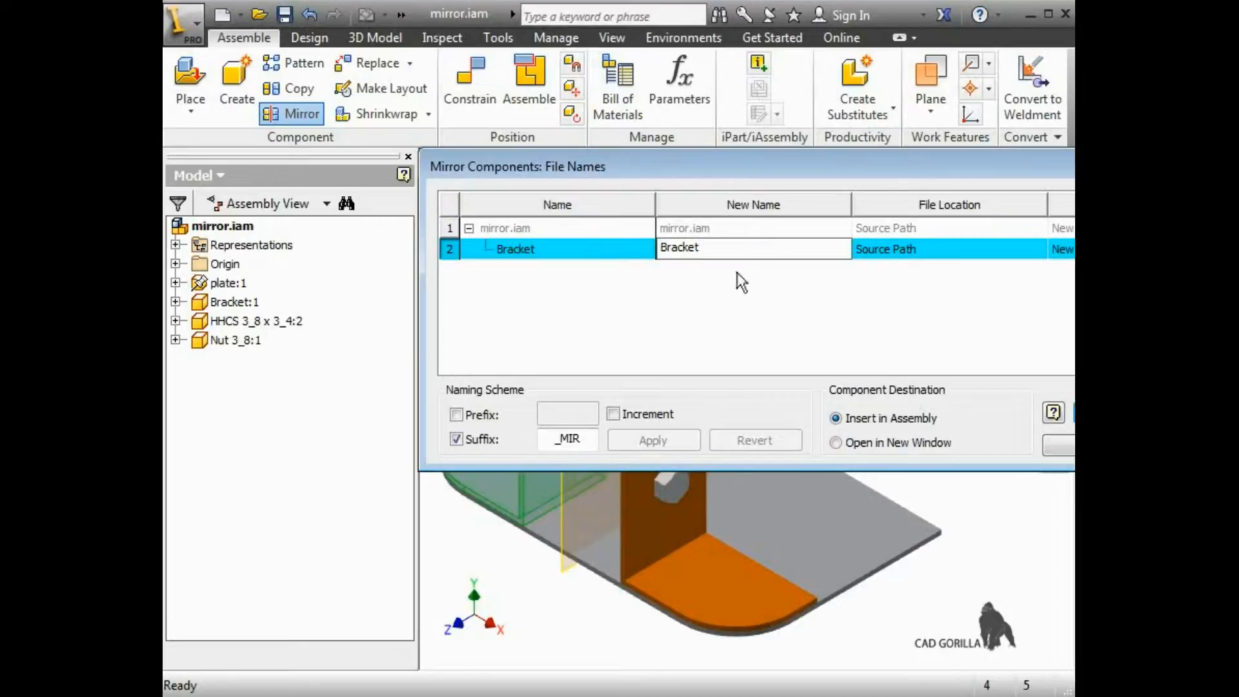
pyautogui.press('Return')
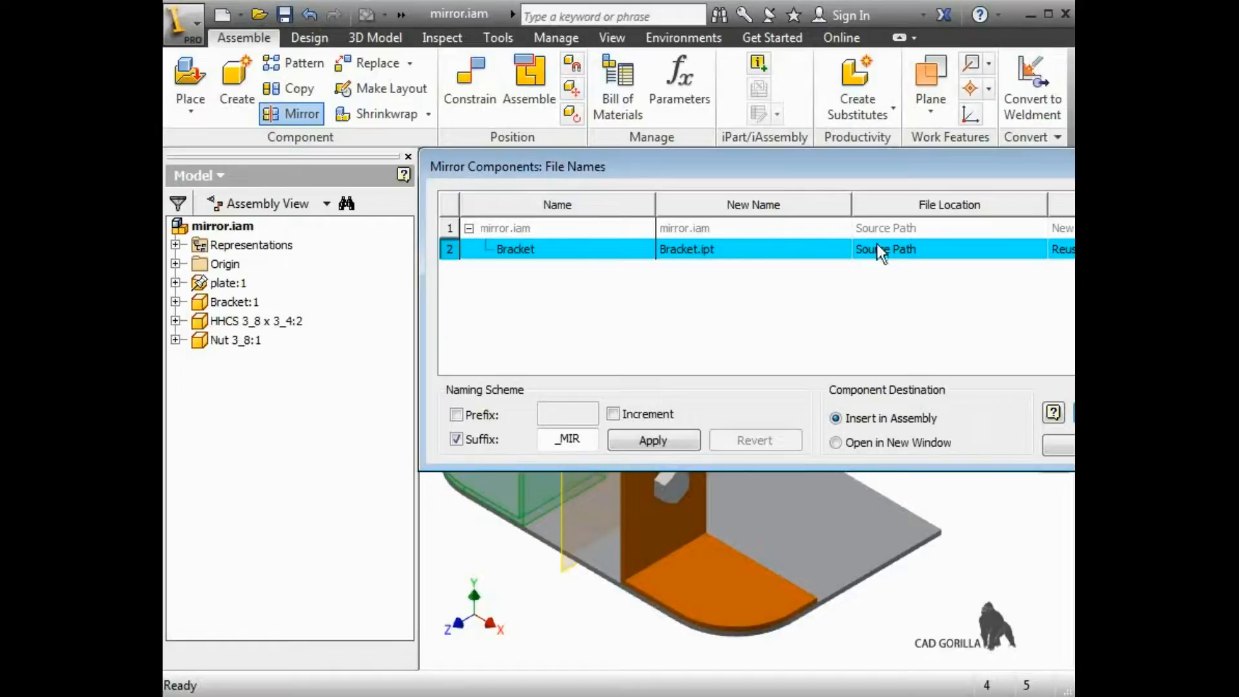
pyautogui.rightClick(913, 249)
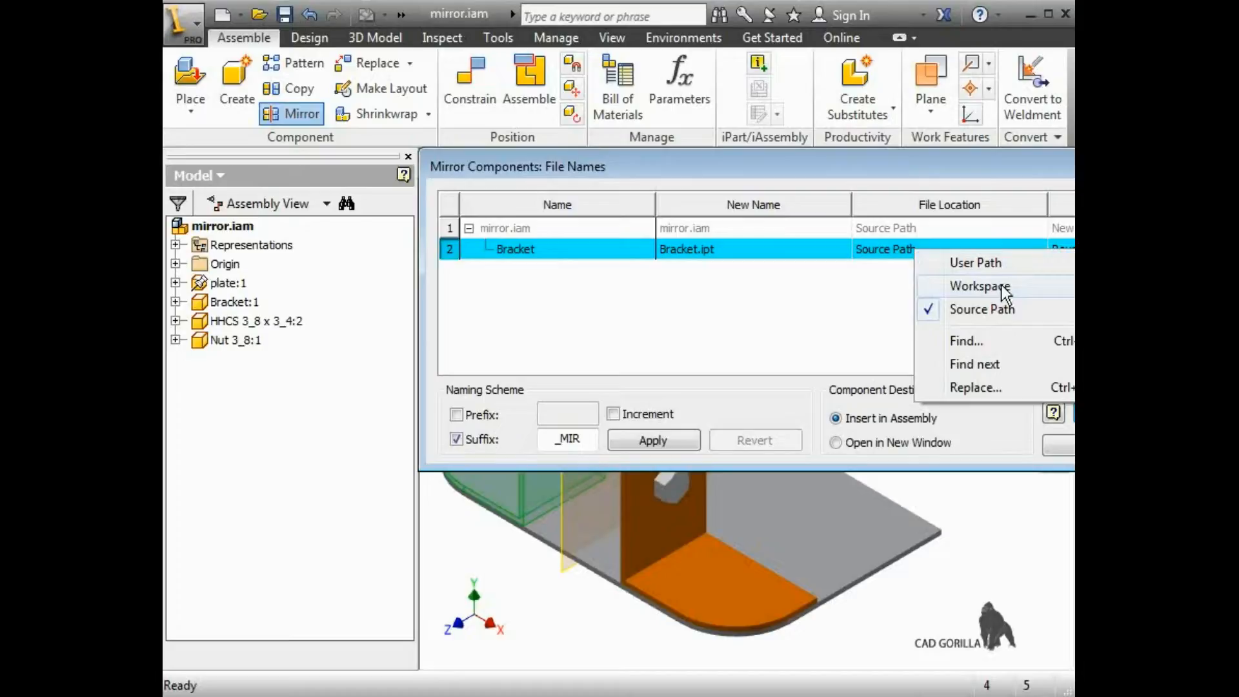
pyautogui.click(993, 309)
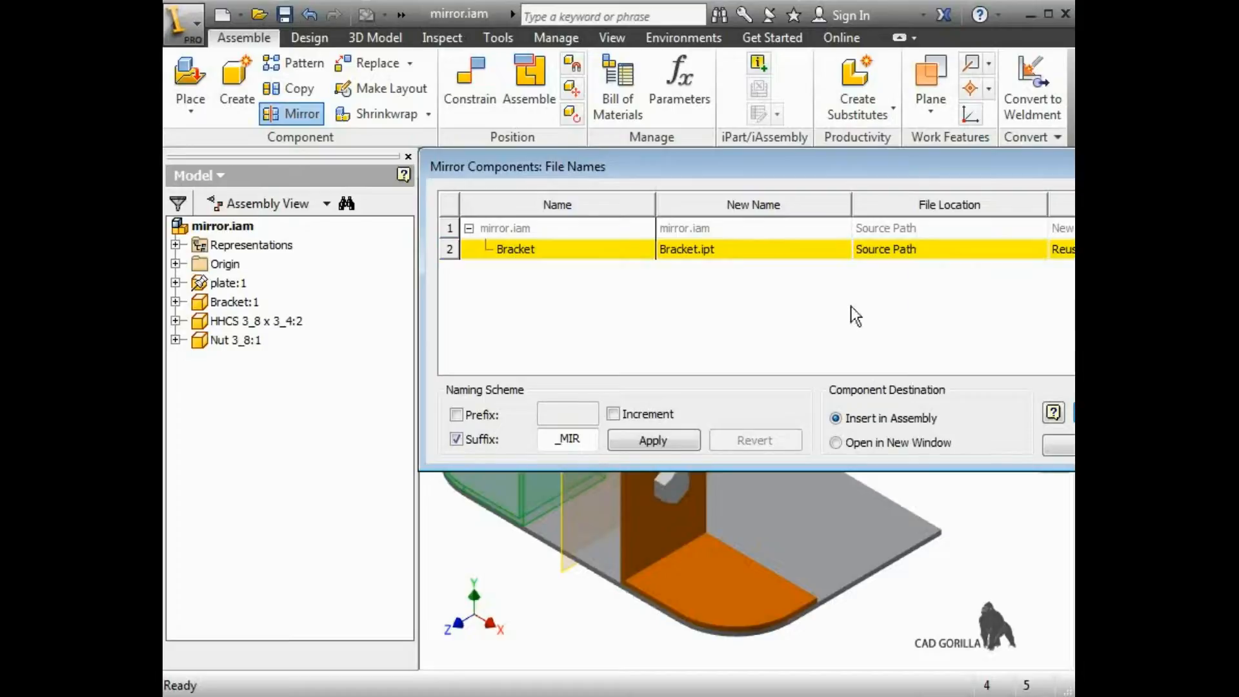
# Name the mirrored bracket file Bracket Copy.ipt.
pyautogui.click(699, 250)
pyautogui.click(699, 250)
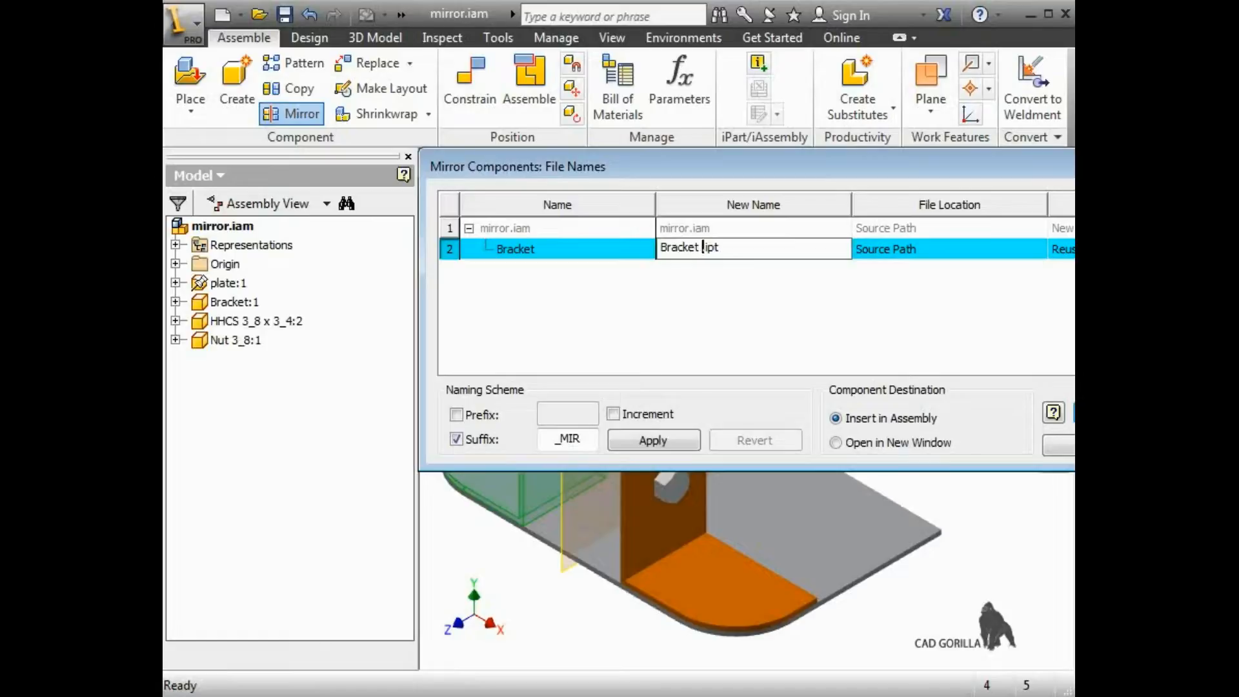
pyautogui.write('CO')
pyautogui.write('y')
pyautogui.click(756, 274)
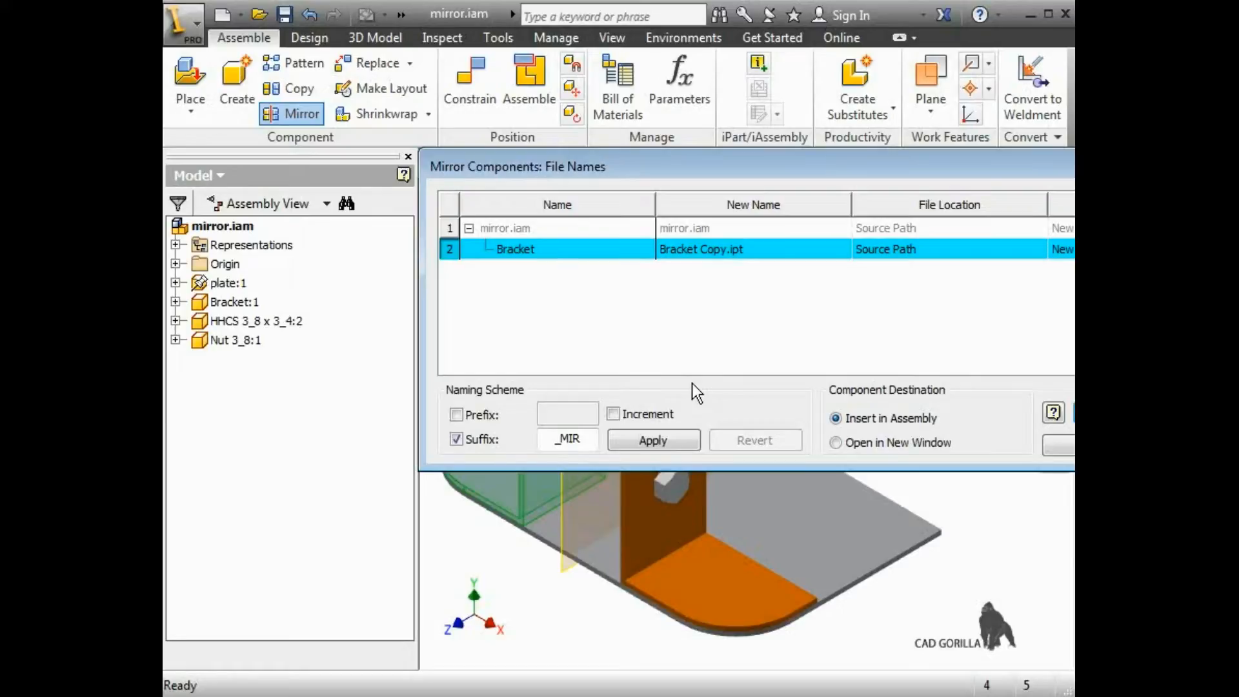
# Set the component destination to Insert in Assembly and create the mirrored bracket, bolt and nut.
pyautogui.click(682, 444)
pyautogui.click(717, 445)
pyautogui.click(932, 438)
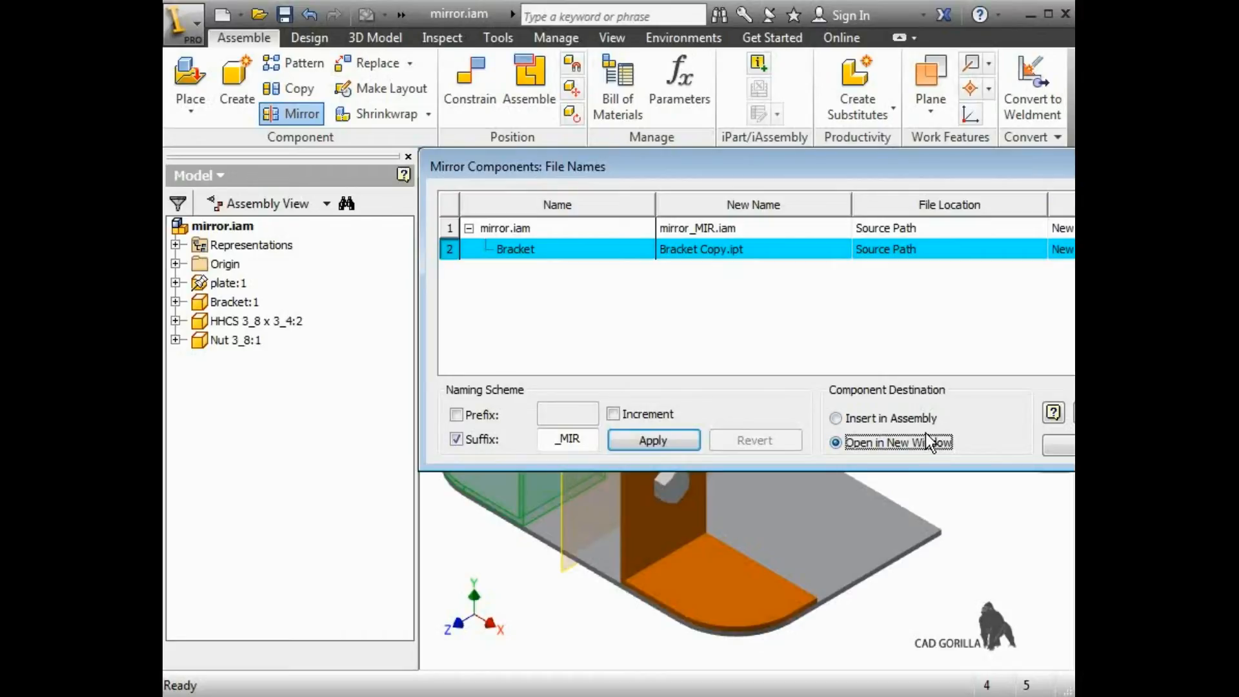
pyautogui.click(923, 421)
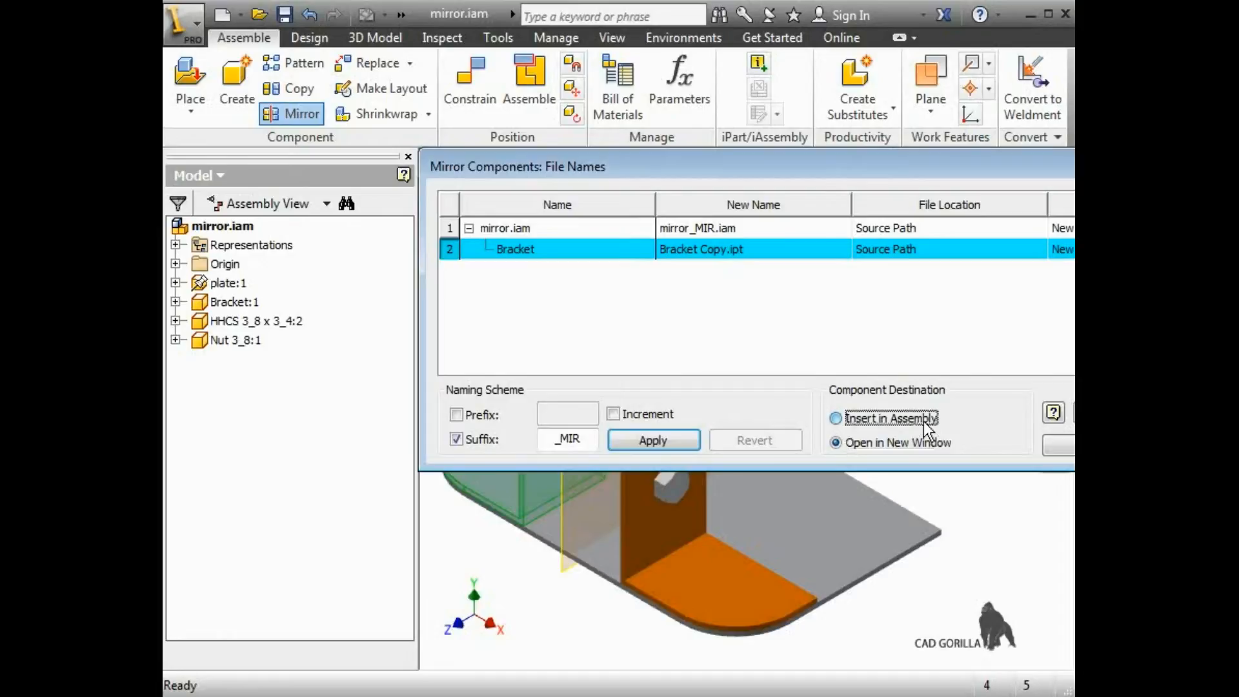
pyautogui.click(1058, 445)
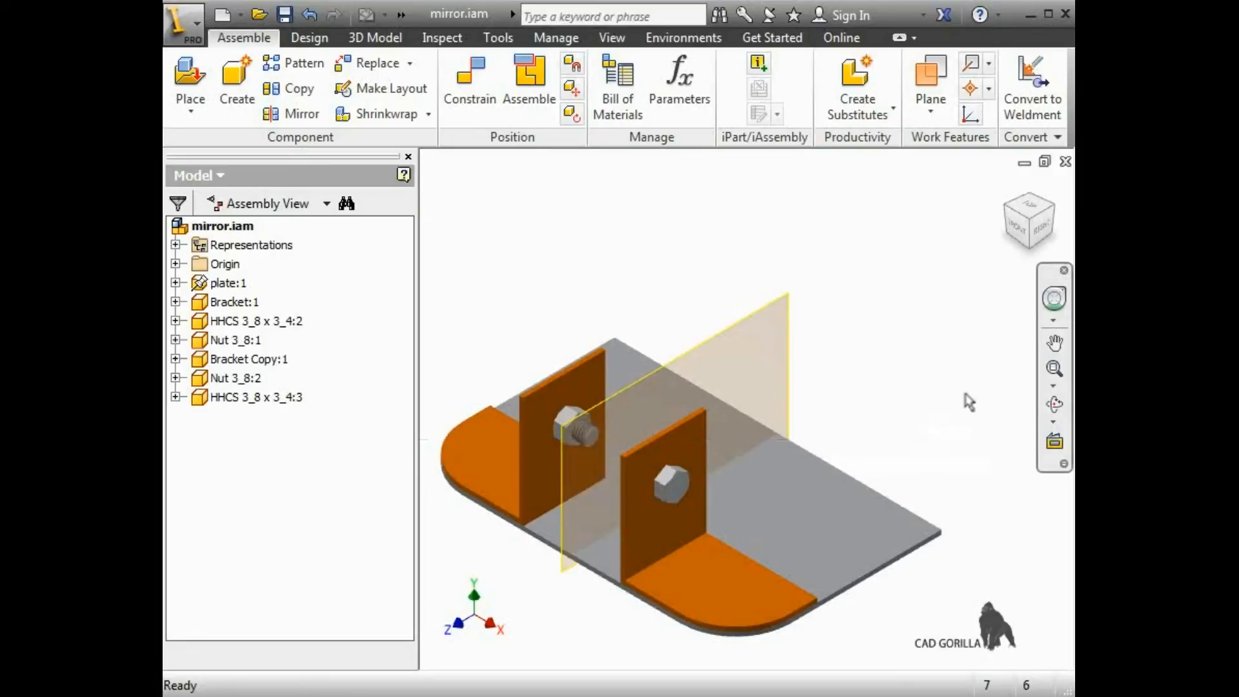
# Move the mirrored bracket up off the plate.
pyautogui.moveTo(581, 377)
pyautogui.mouseDown()
pyautogui.moveTo(565, 297)
pyautogui.moveTo(598, 273)
pyautogui.mouseUp()
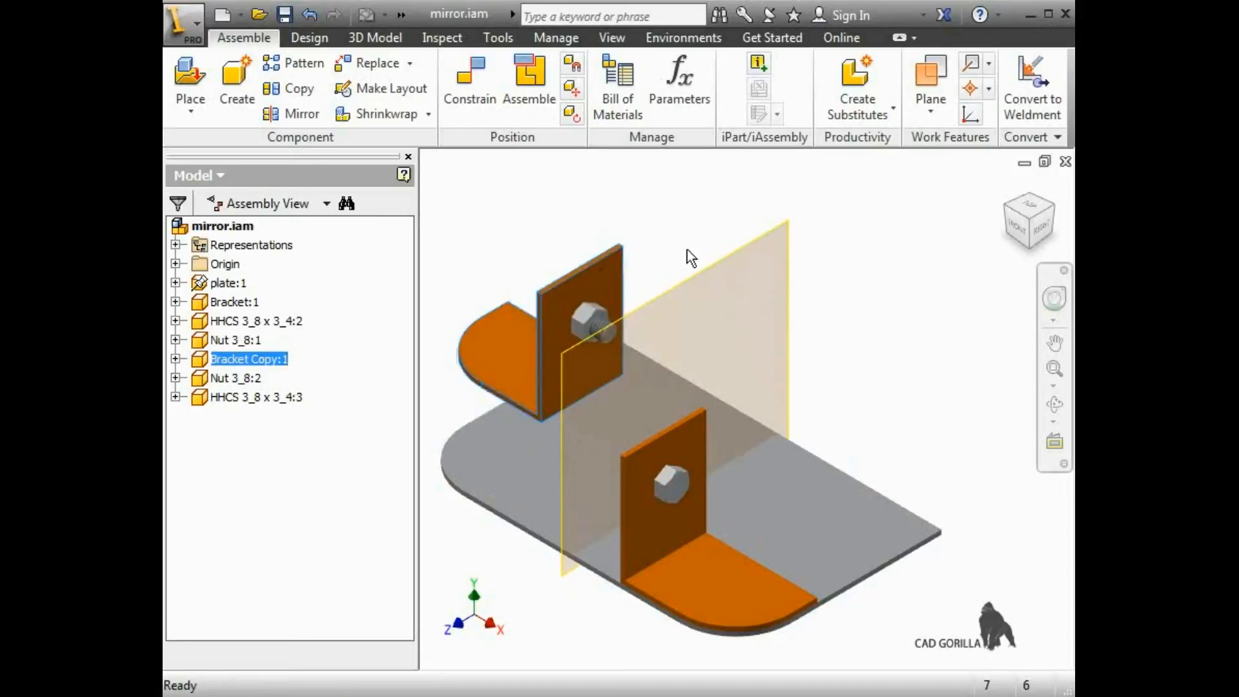